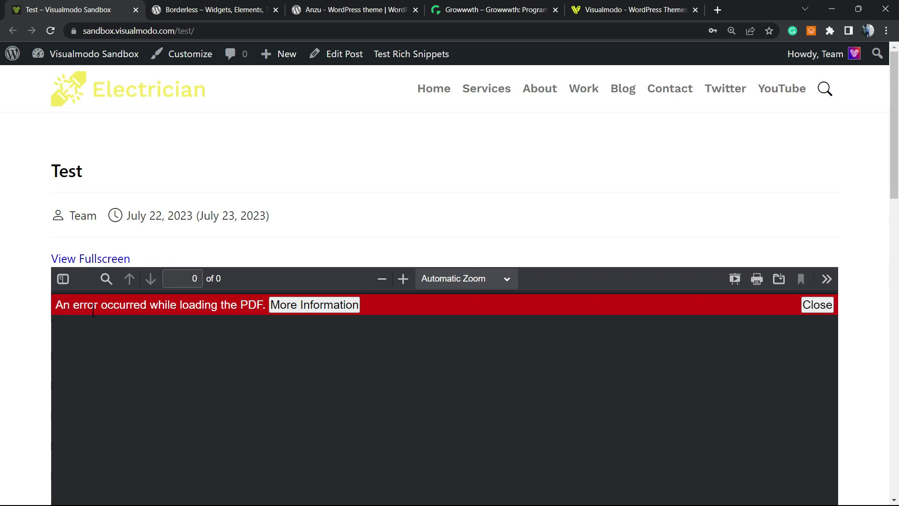
Expand the PDF.js error details to show the file origin mismatch, then check the page's full address
left_click(299, 303)
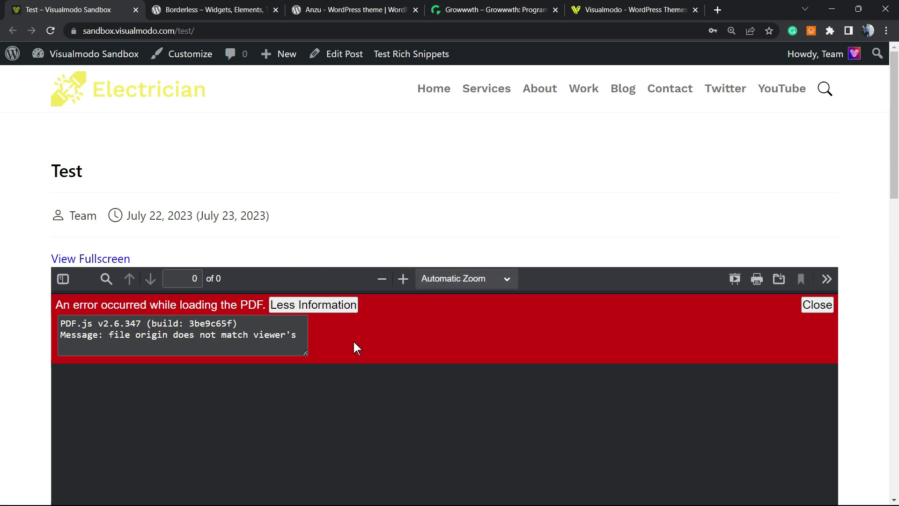
left_click(317, 309)
left_click(318, 309)
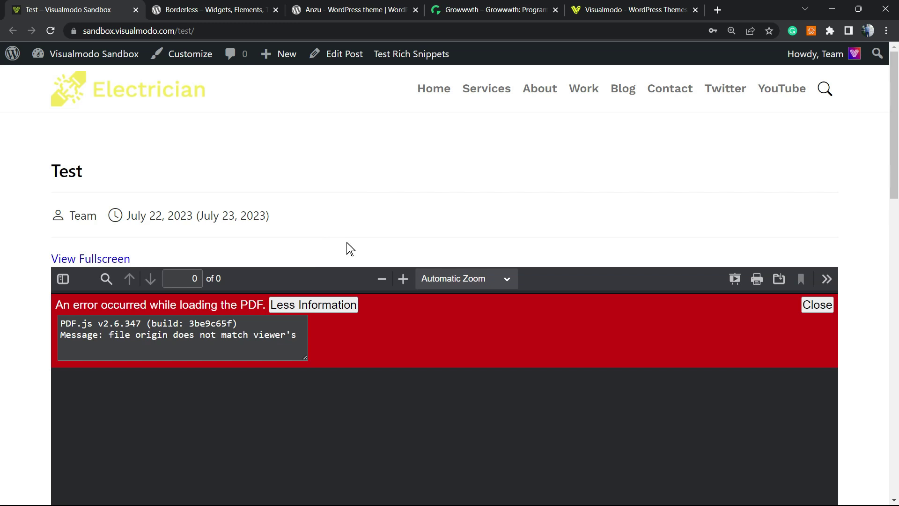
left_click(112, 28)
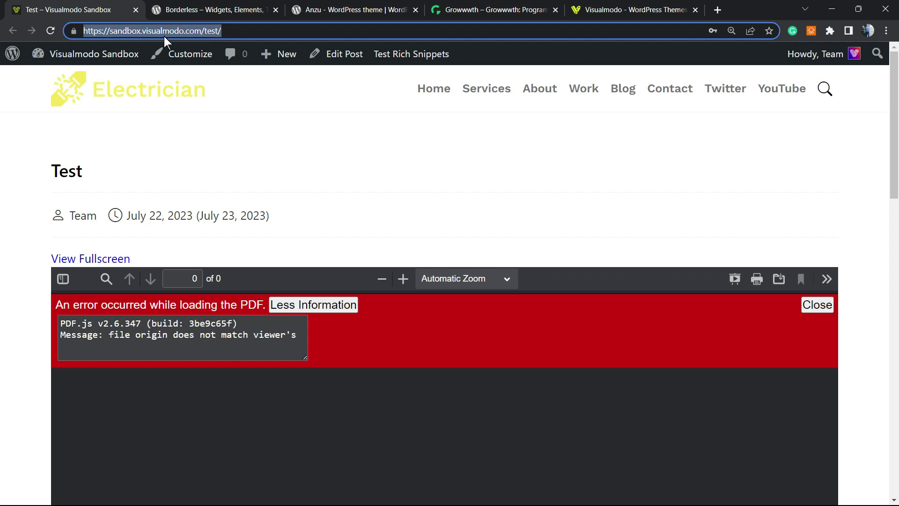
left_click(104, 31)
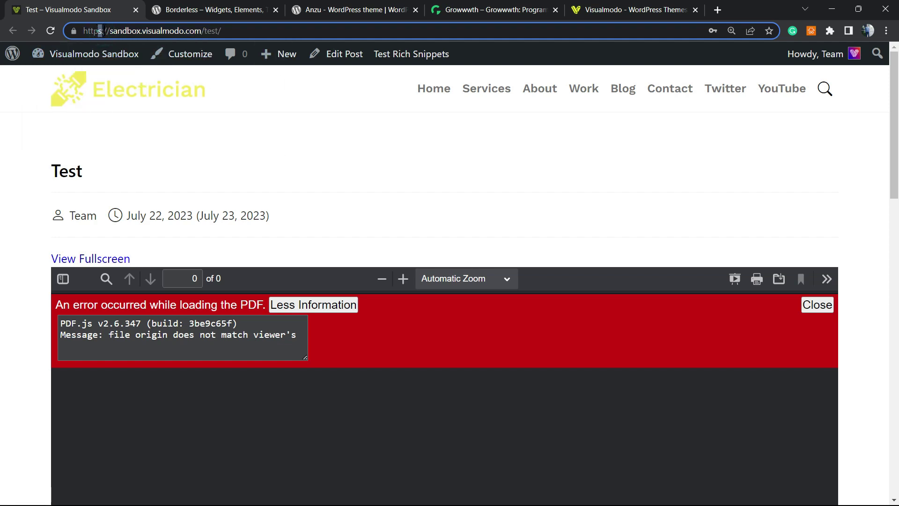
left_click(102, 32)
left_click(104, 31)
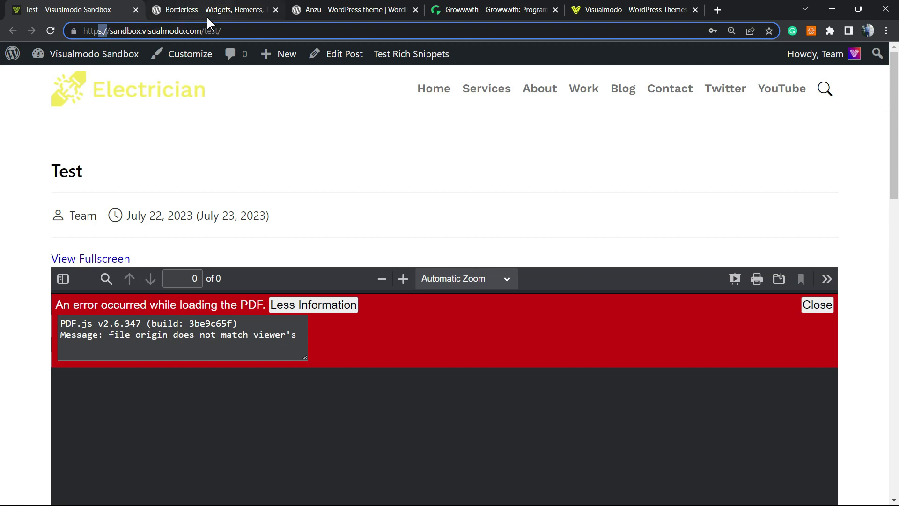
left_click(73, 31)
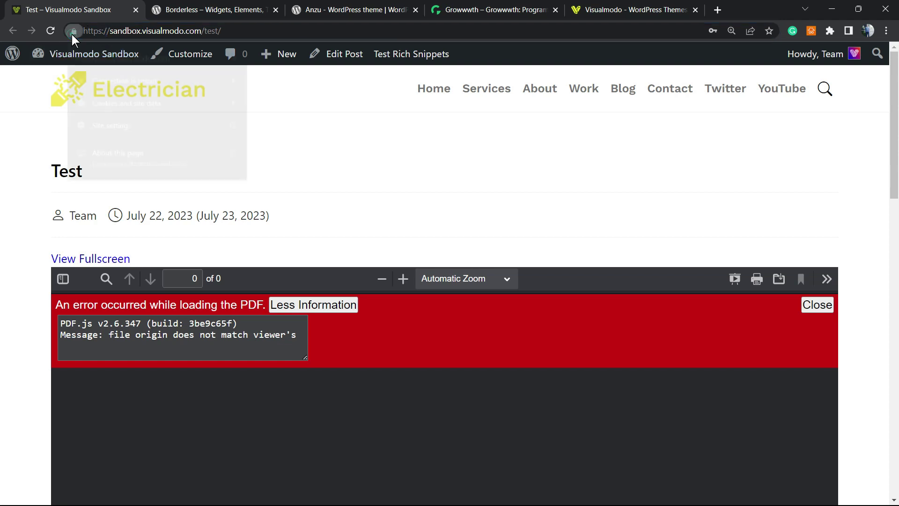
left_click(321, 127)
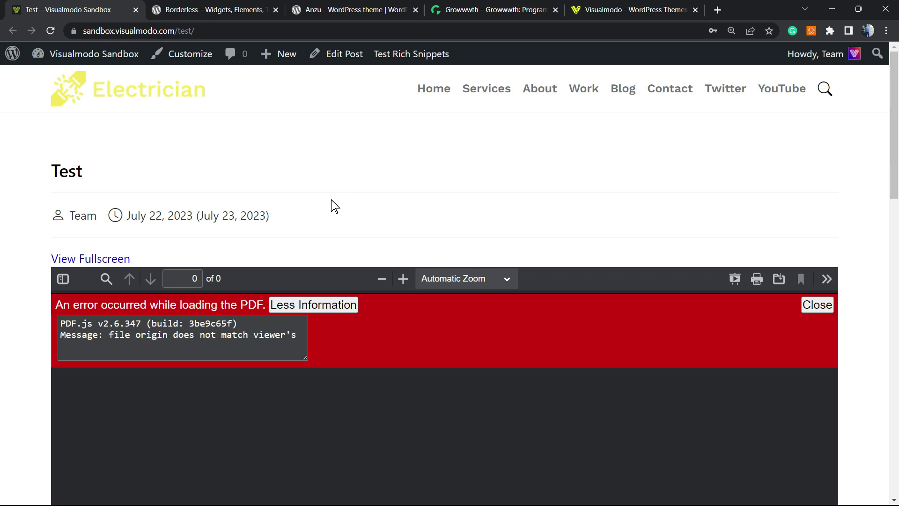
left_click(94, 32)
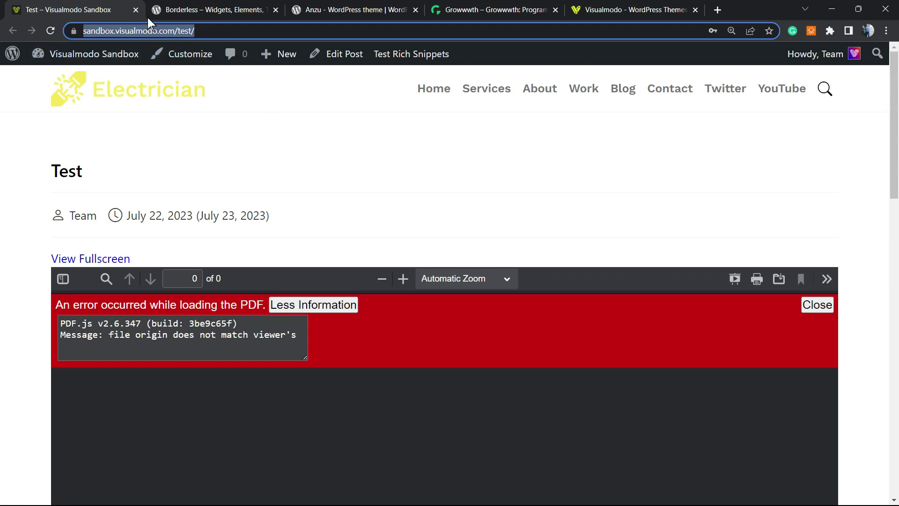
Open the Test post's editor in a new browser tab
right_click(336, 53)
left_click(360, 65)
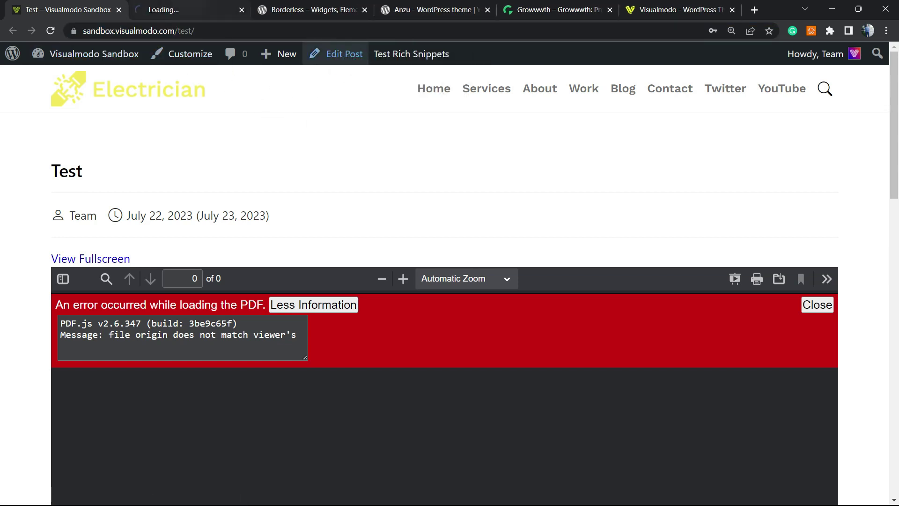
left_click(192, 10)
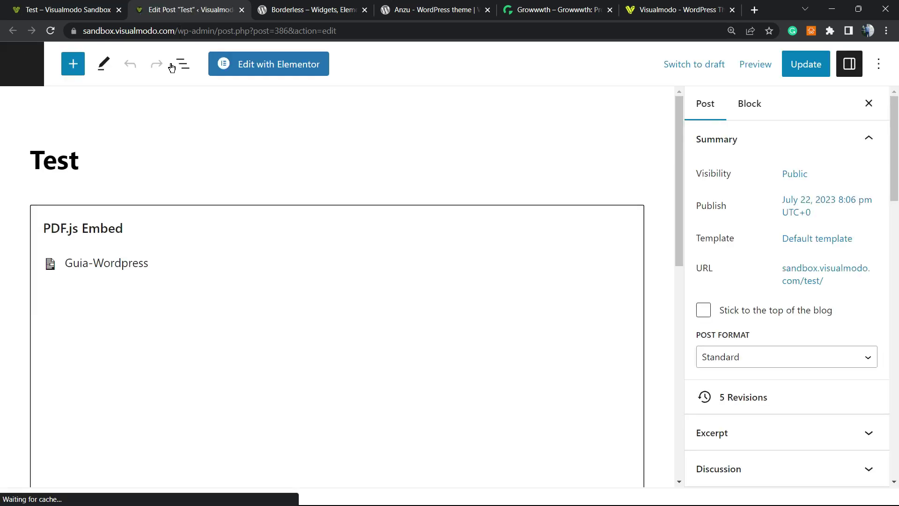
Select the PDF.js Embed block and bring up its options menu
left_click(261, 235)
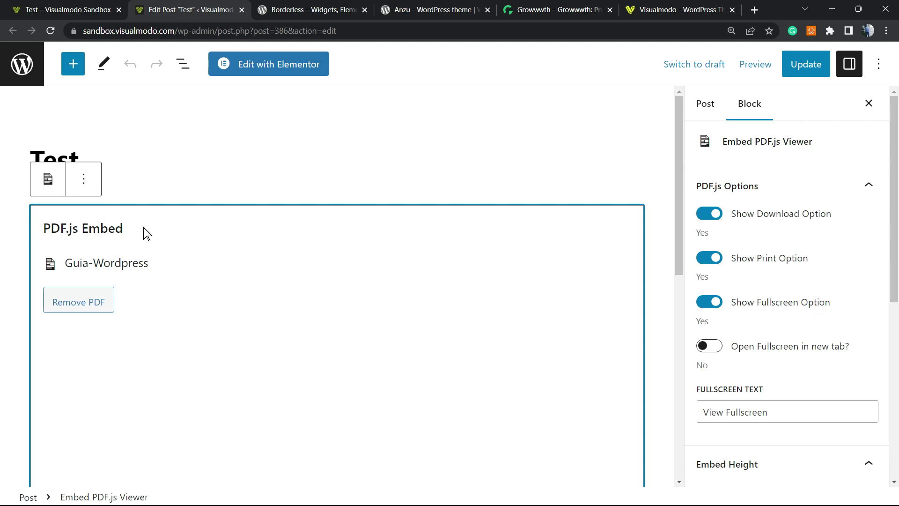
left_click(81, 182)
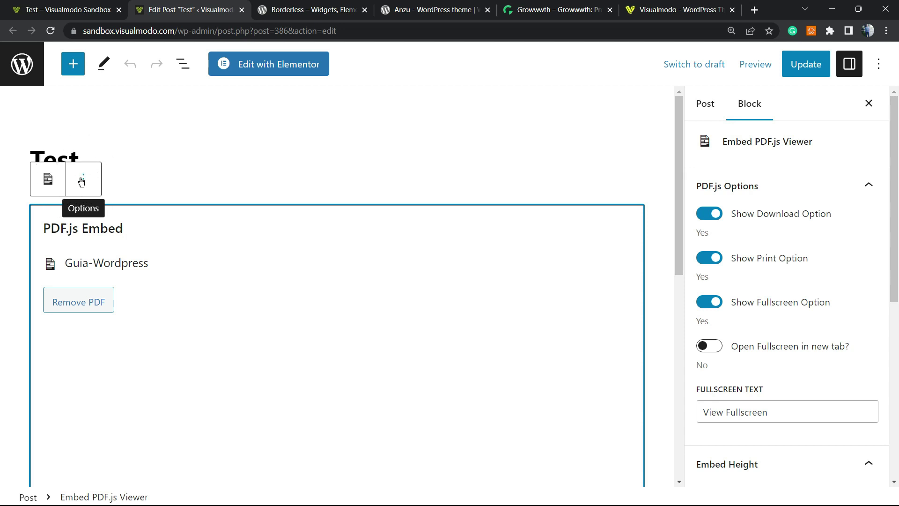
left_click(82, 182)
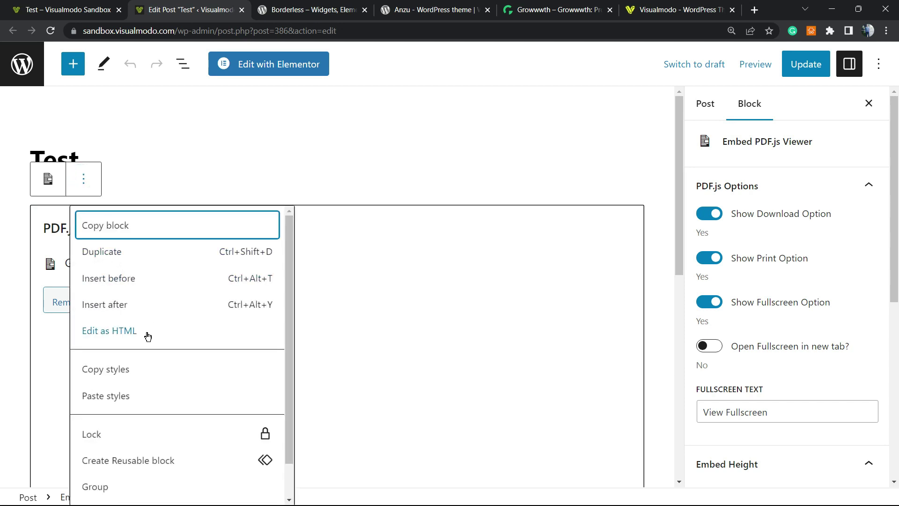
left_click(129, 334)
Switch the PDF.js Embed block to Edit as HTML and enlarge the editor view
left_click(129, 333)
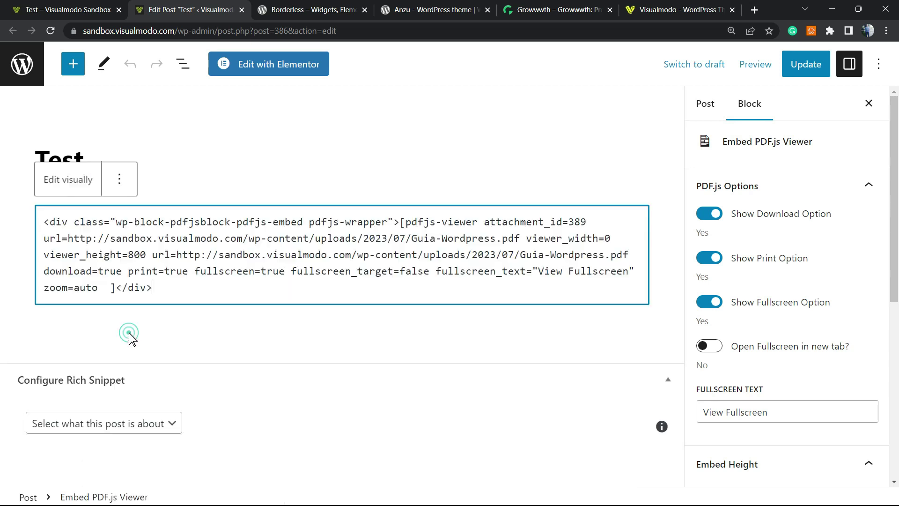
key("ctrl+plus")
left_click(196, 301)
scroll(196, 300, "down", 2)
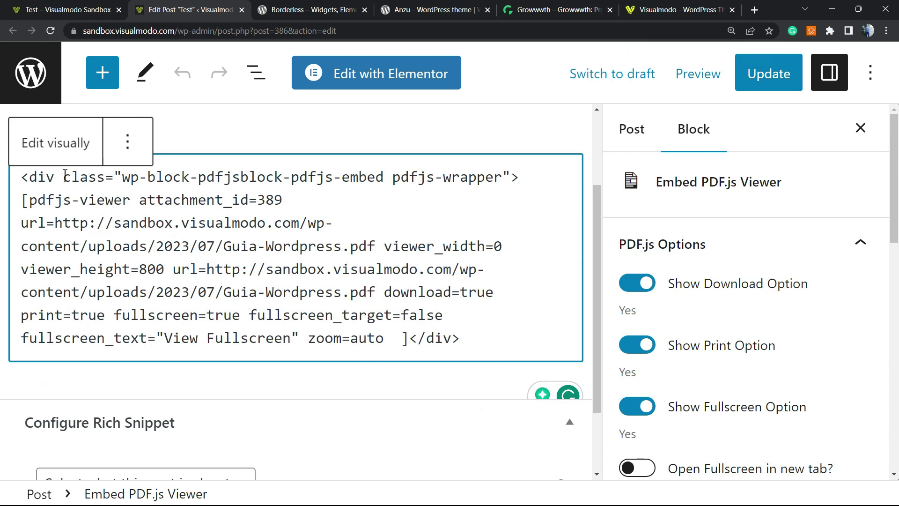
Change the first PDF URL in the shortcode from http to https
triple_click(251, 171)
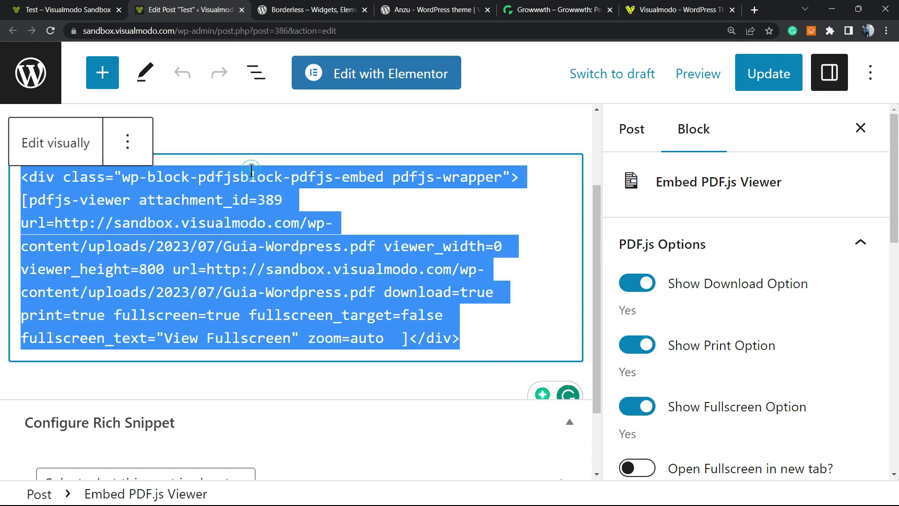
left_click(180, 195)
double_click(37, 223)
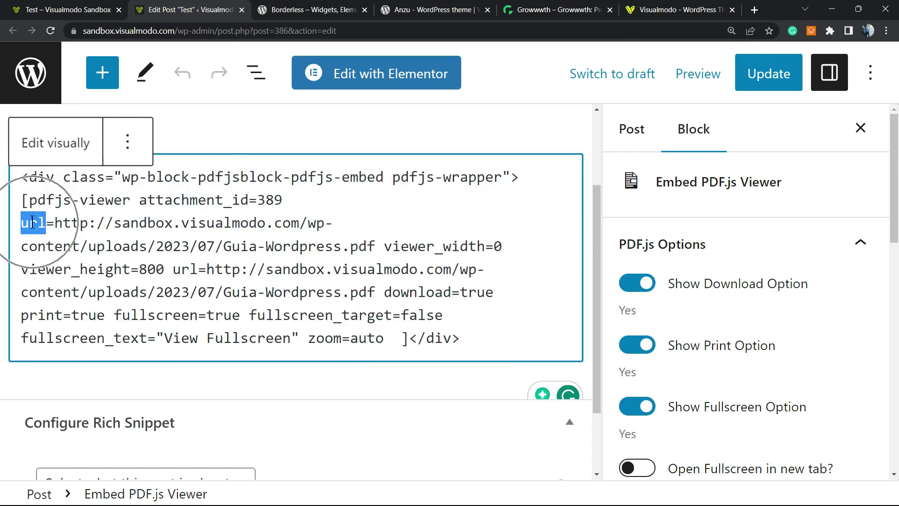
left_click(54, 229)
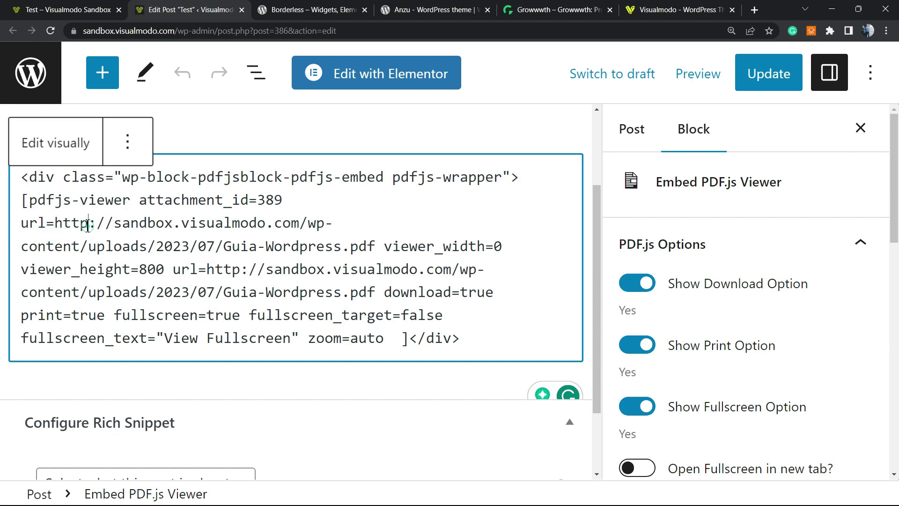
mouse_move(88, 223)
left_mouse_down()
mouse_move(132, 230)
mouse_move(97, 229)
left_mouse_up()
double_click(66, 222)
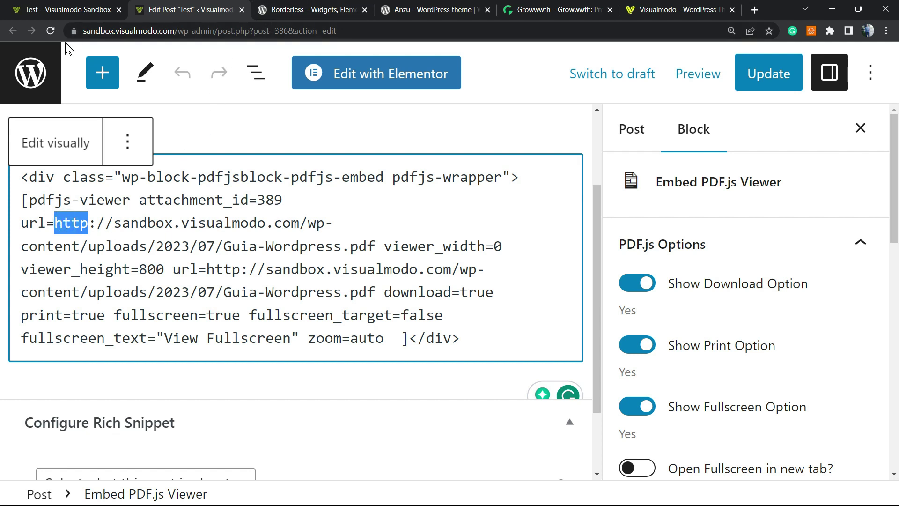
left_click(89, 31)
left_click(112, 36)
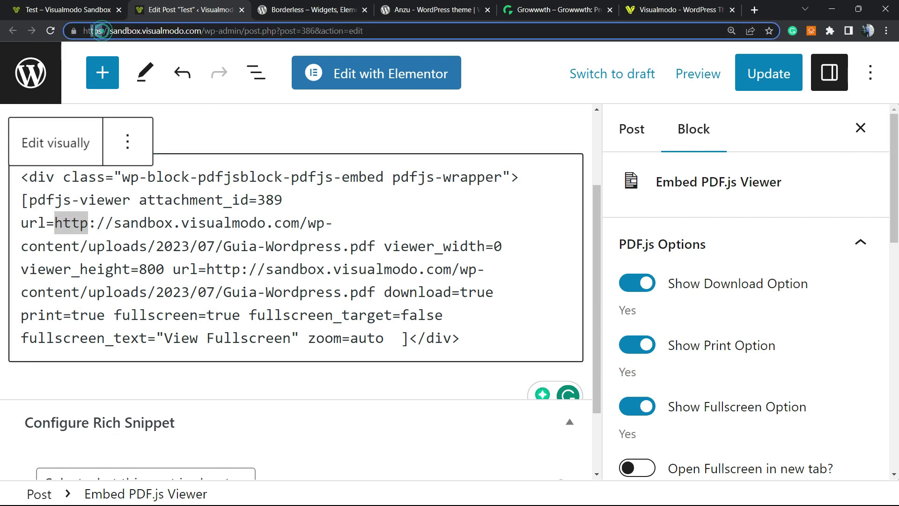
left_click(61, 225)
left_click(83, 222)
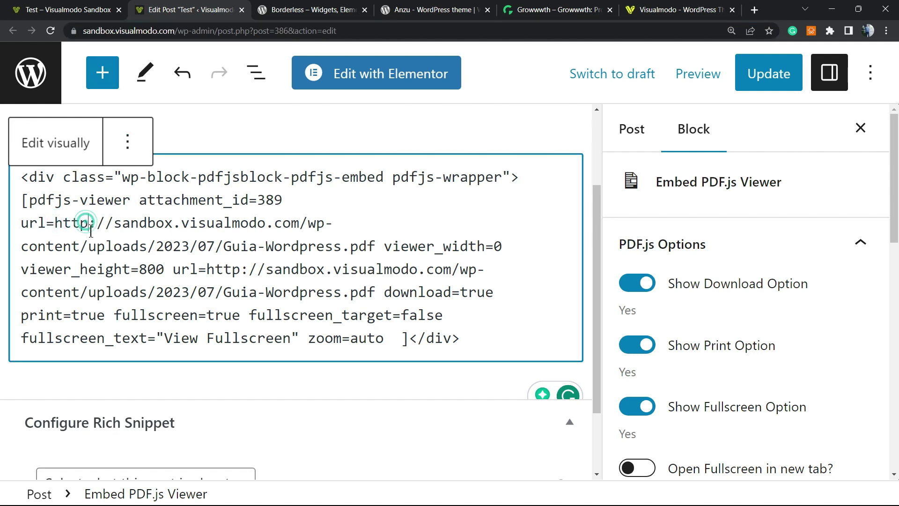
type("s")
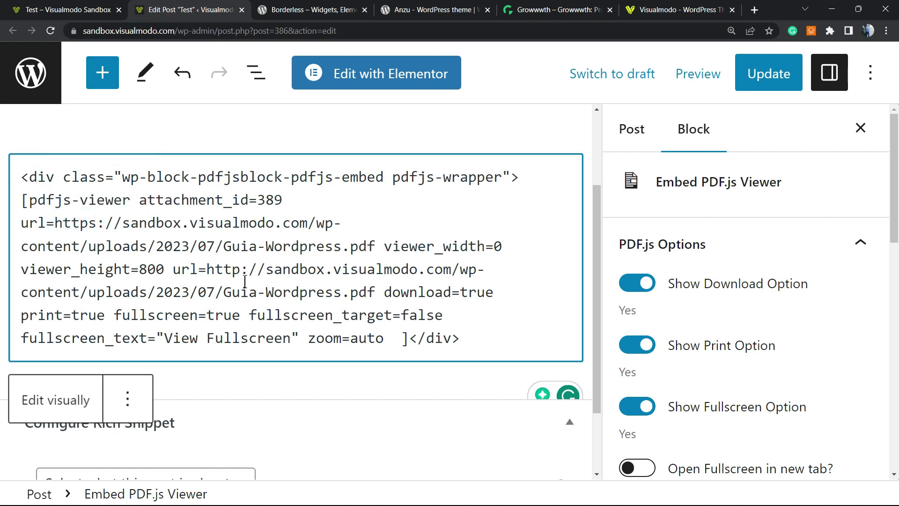
Change the second PDF URL in the shortcode to https as well
double_click(184, 270)
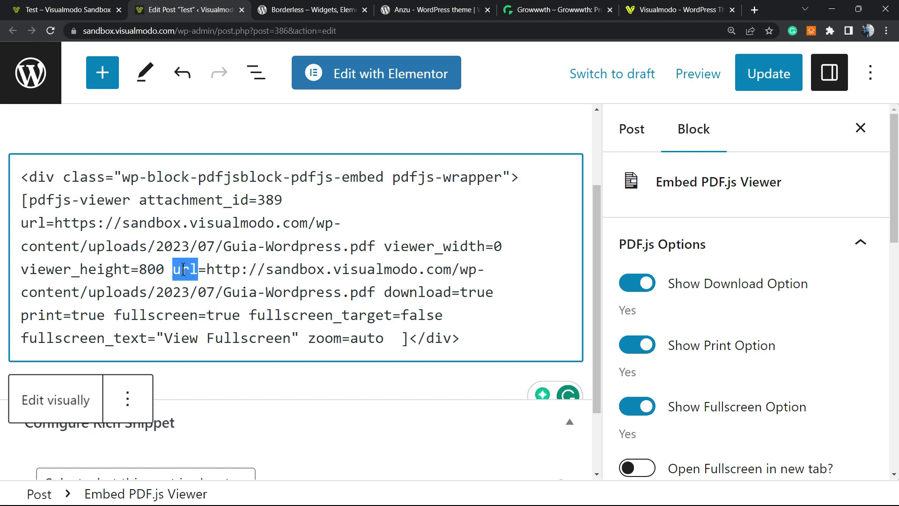
left_click(241, 270)
type("s")
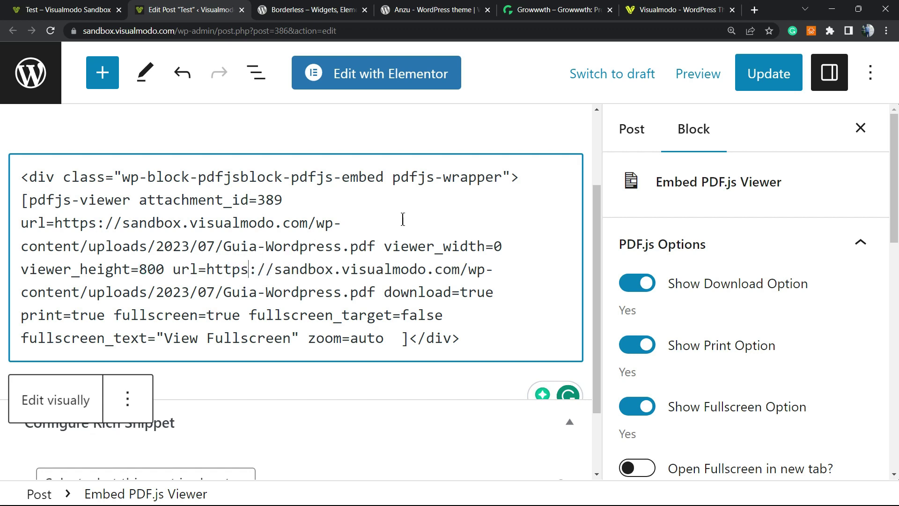
Update the post and view the published Test post
left_click(768, 88)
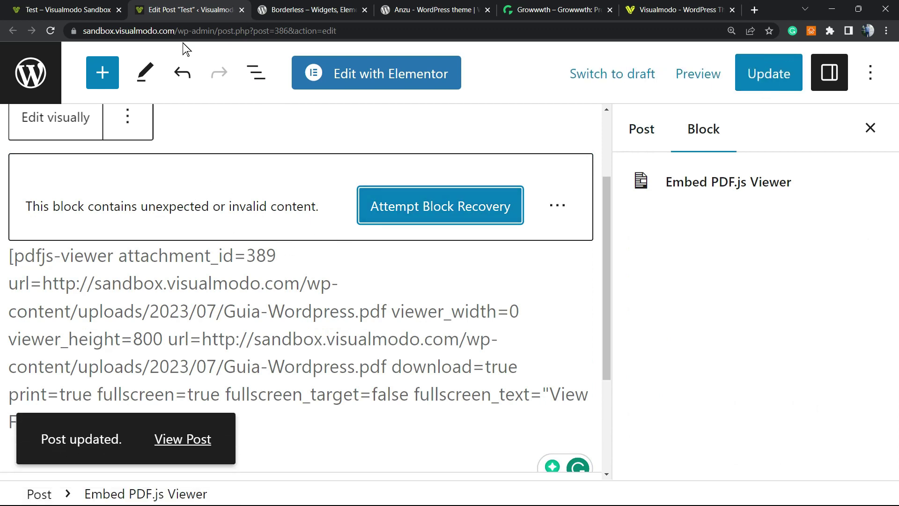
left_click(179, 438)
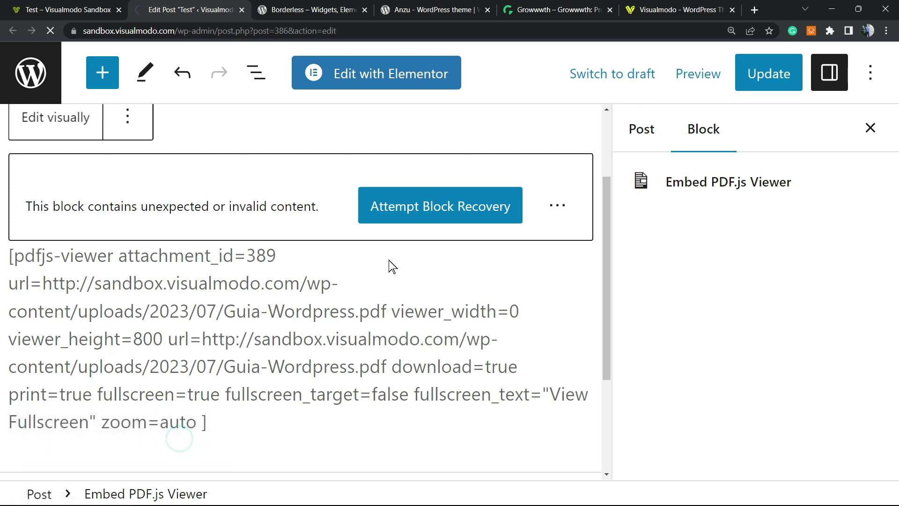
scroll(135, 226, "down", 5)
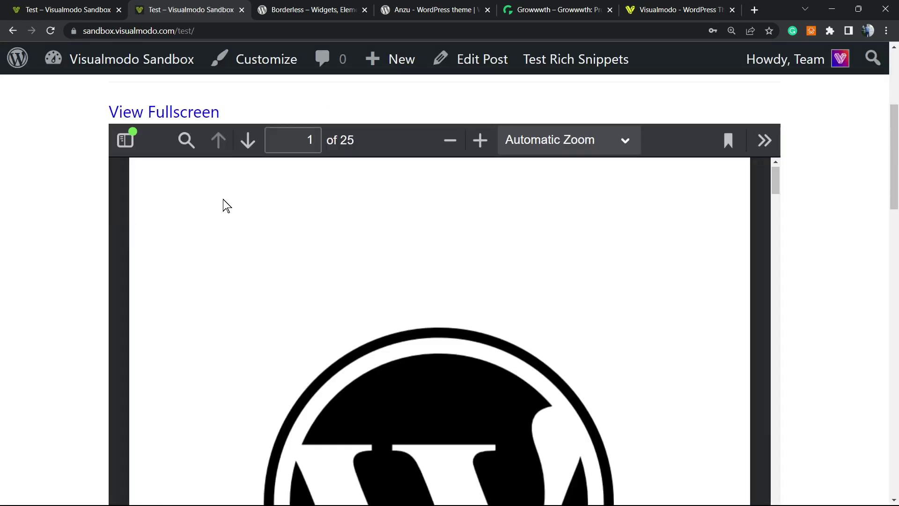
Scroll the embedded PDF to page 2 and back to confirm it loads
scroll(386, 277, "down", 15)
scroll(389, 283, "down", 3)
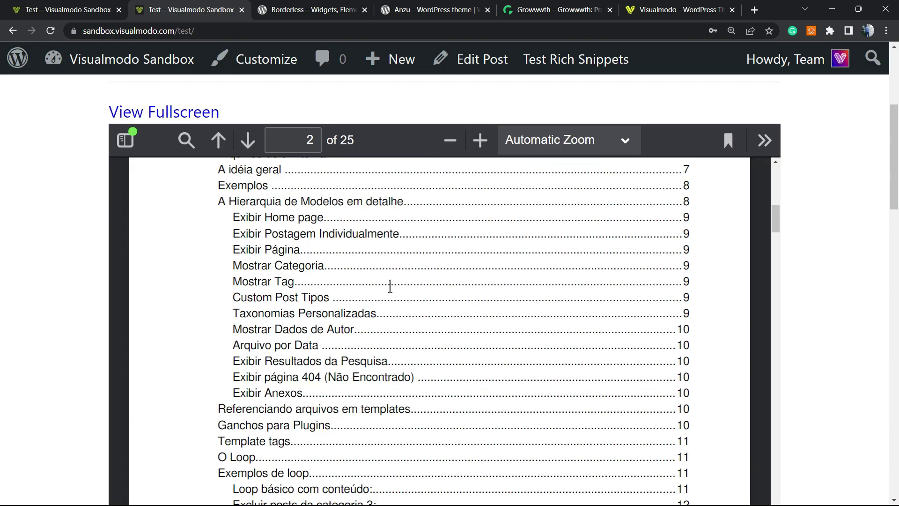
scroll(392, 305, "up", 12)
scroll(386, 300, "up", 2)
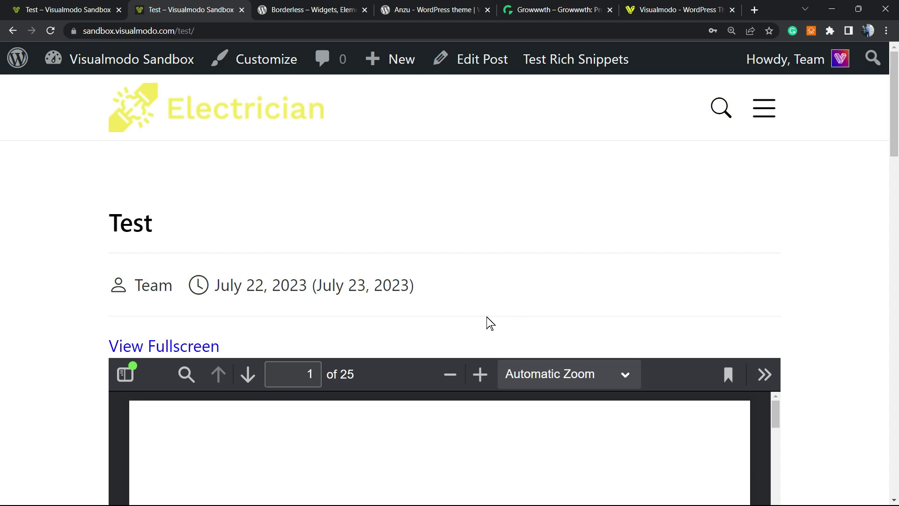
Zoom the browser out two steps, then move to the Borderless plugin page
key("ctrl+minus")
key("ctrl+minus")
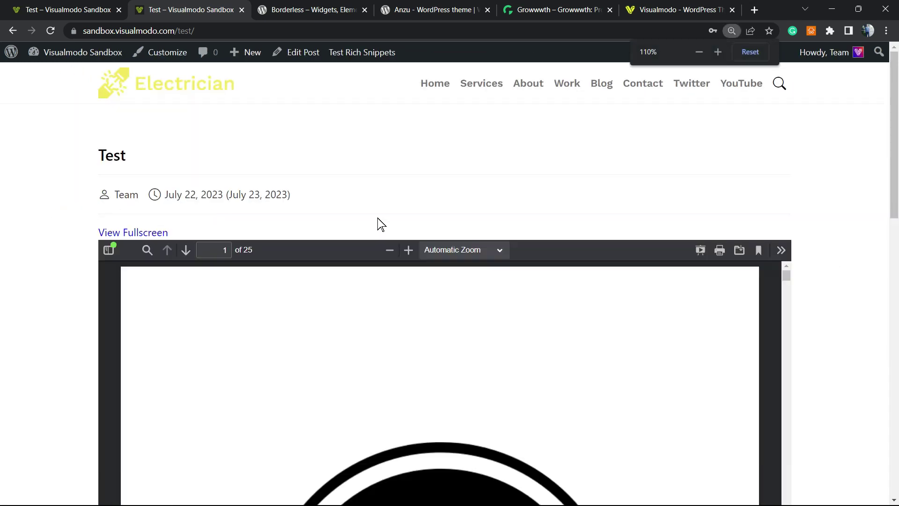
key("ctrl+minus")
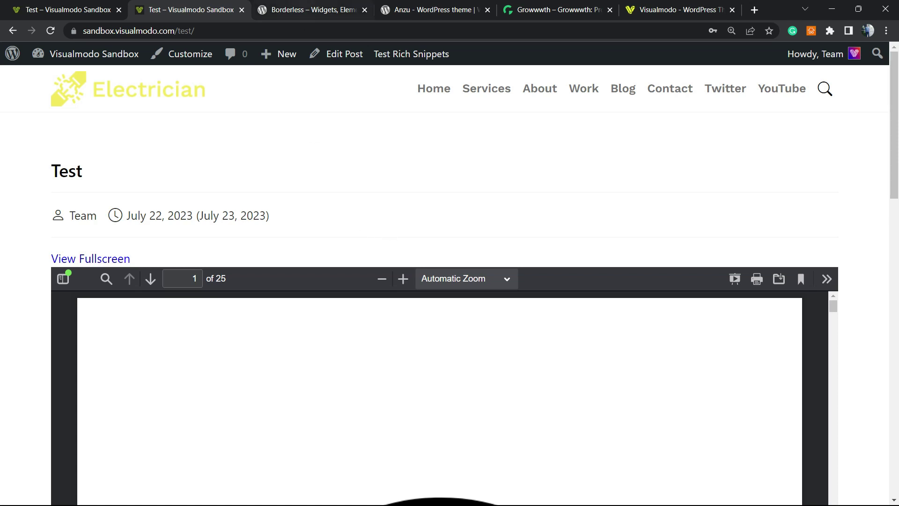
left_click(309, 9)
Highlight the Borderless plugin name, then go to the Anzu theme page and highlight its title
double_click(271, 359)
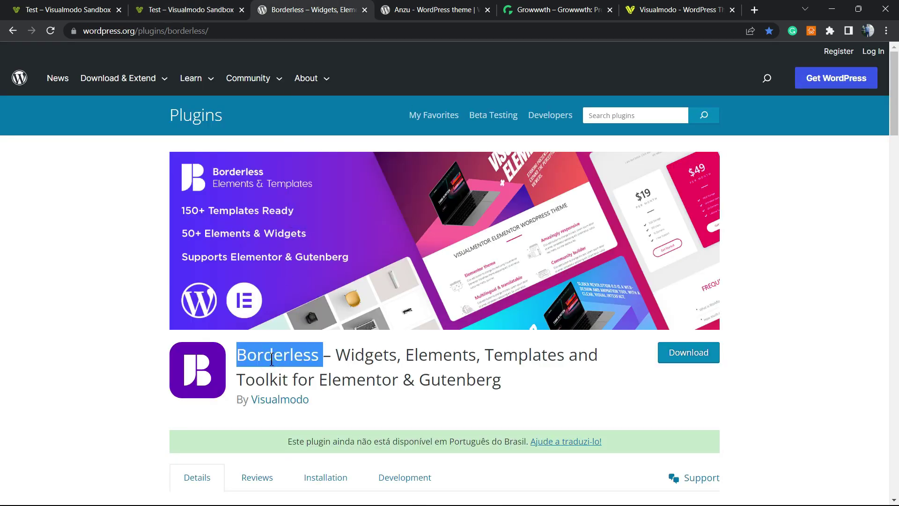
left_click(388, 356)
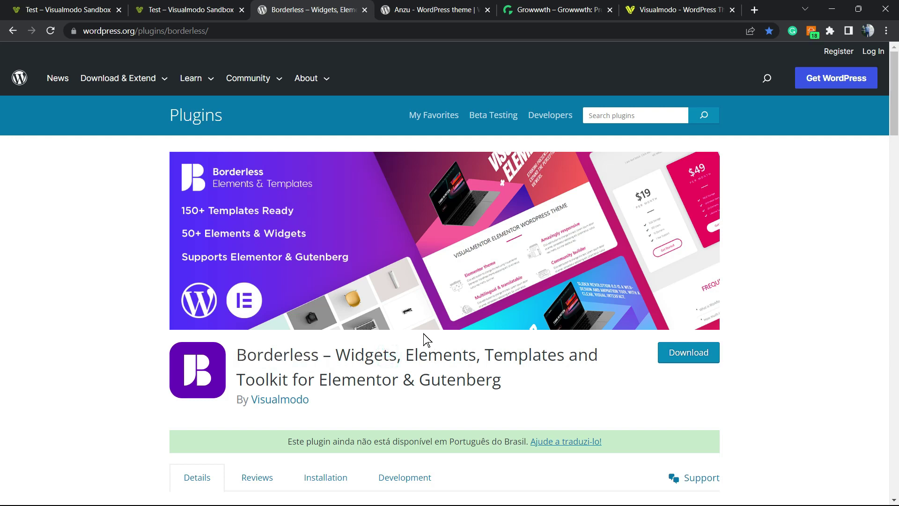
left_click(433, 9)
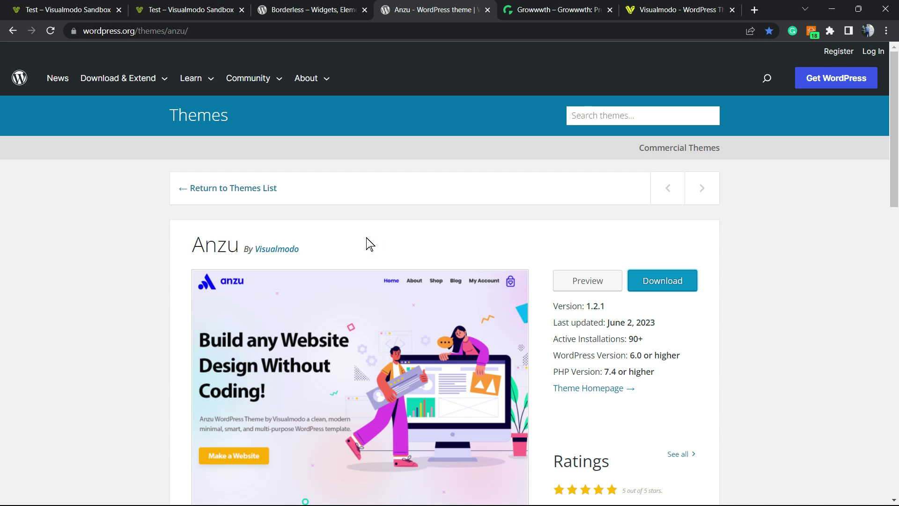
triple_click(405, 243)
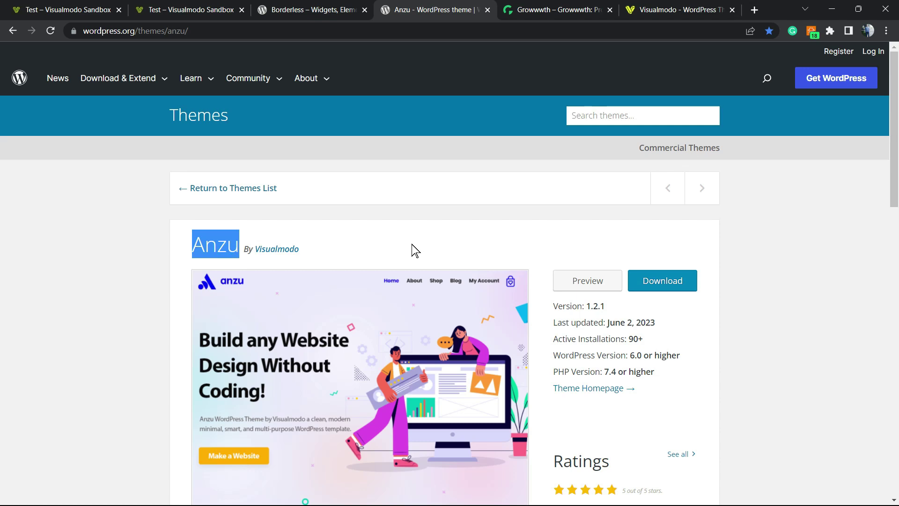
Scroll through the Growwwth guest-posting site cards, then switch to the Visualmodo homepage
key("ctrl+Tab")
scroll(335, 275, "down", 5)
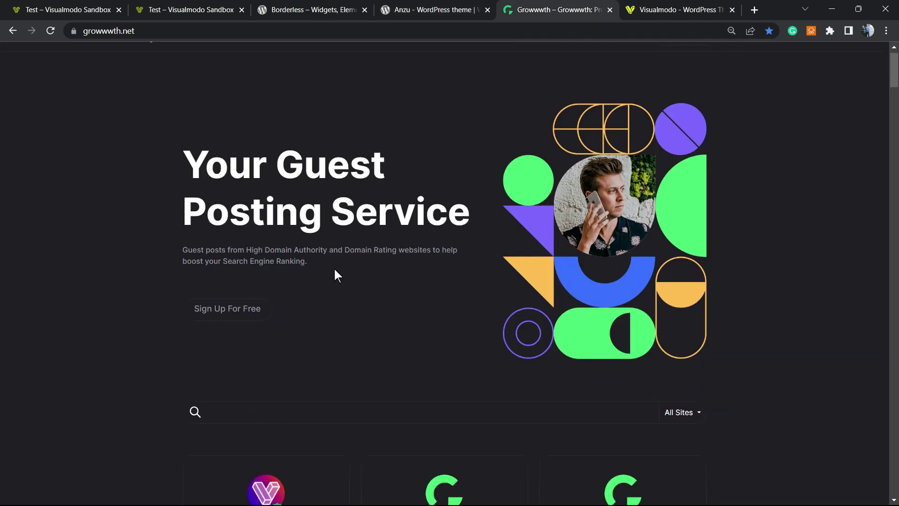
scroll(335, 275, "up", 5)
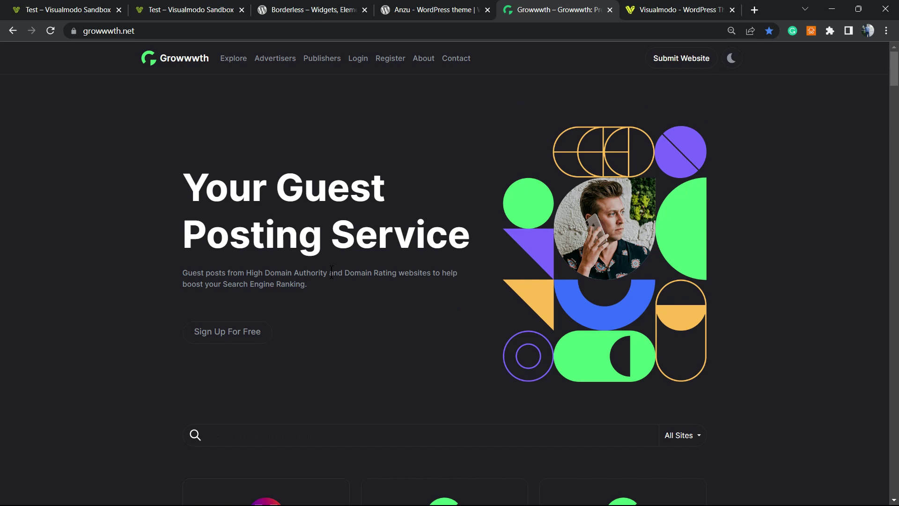
scroll(325, 281, "down", 12)
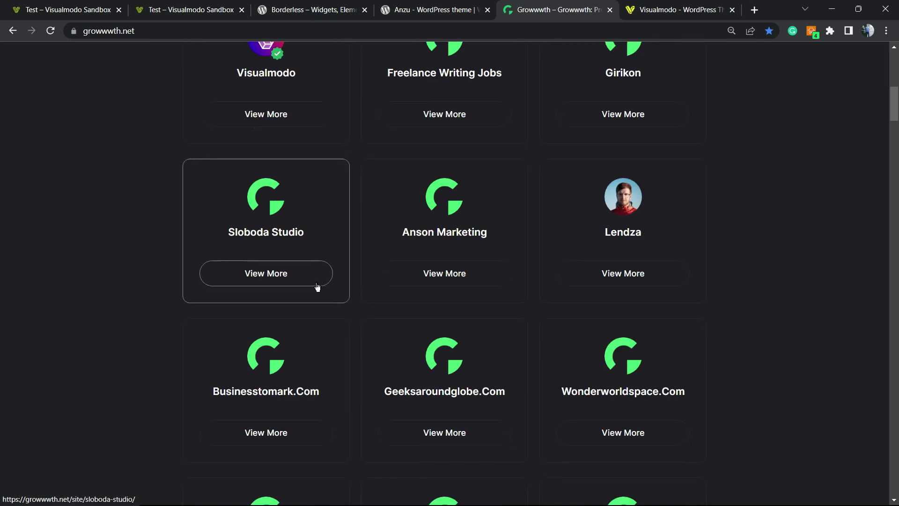
scroll(316, 281, "down", 10)
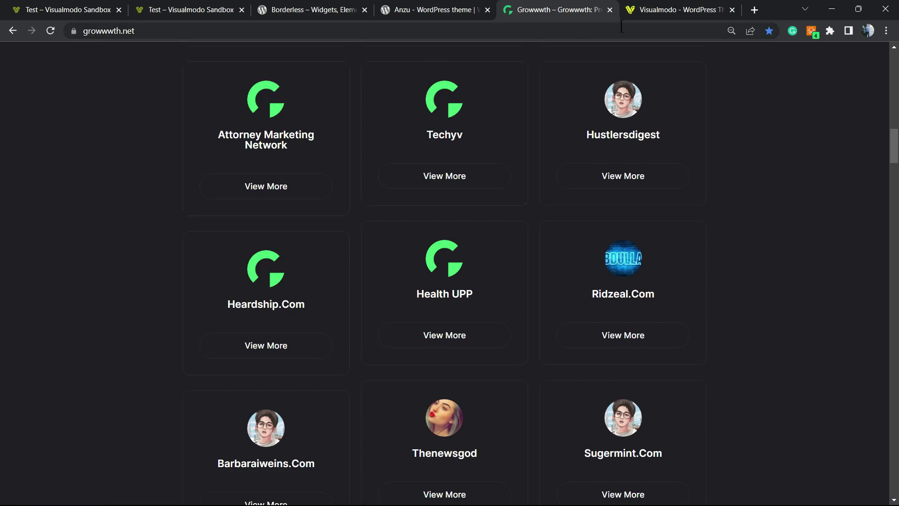
left_click(640, 7)
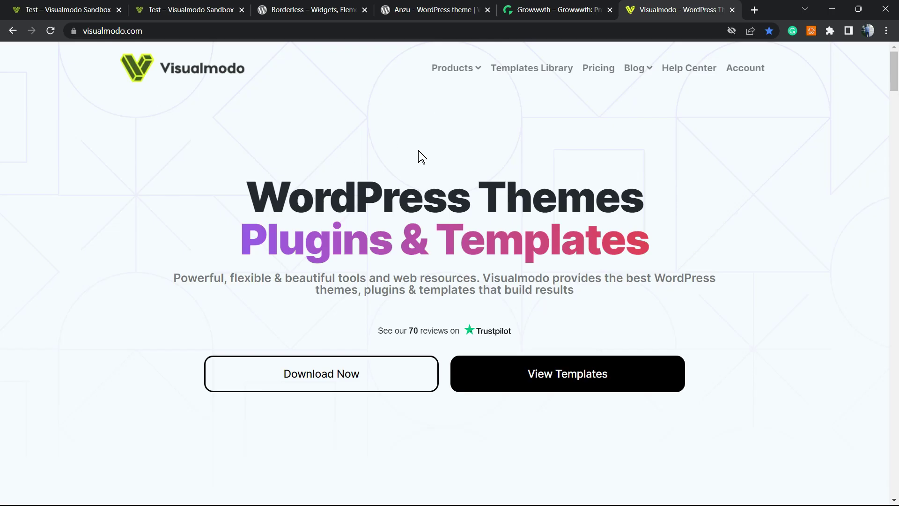
Open Visualmodo's Templates Library and scroll through templates like Therapist, Spa and Golf Club
left_click(531, 68)
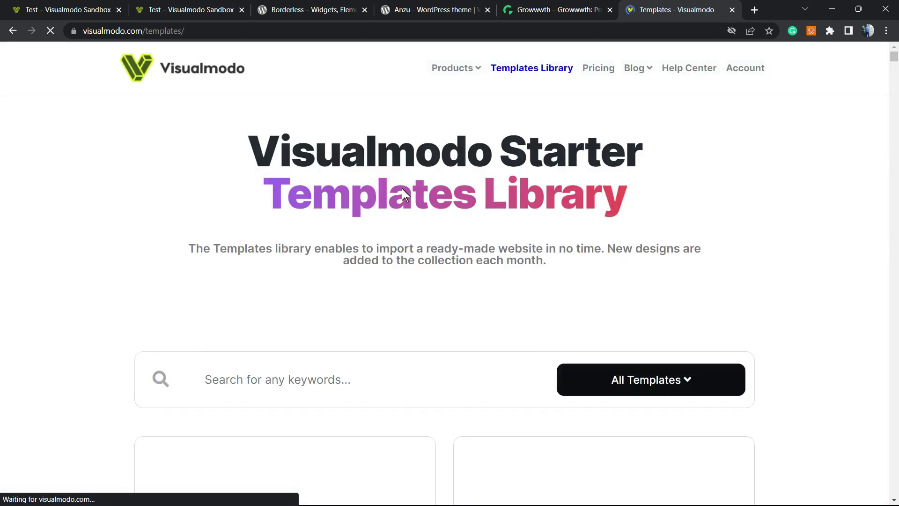
scroll(473, 253, "down", 10)
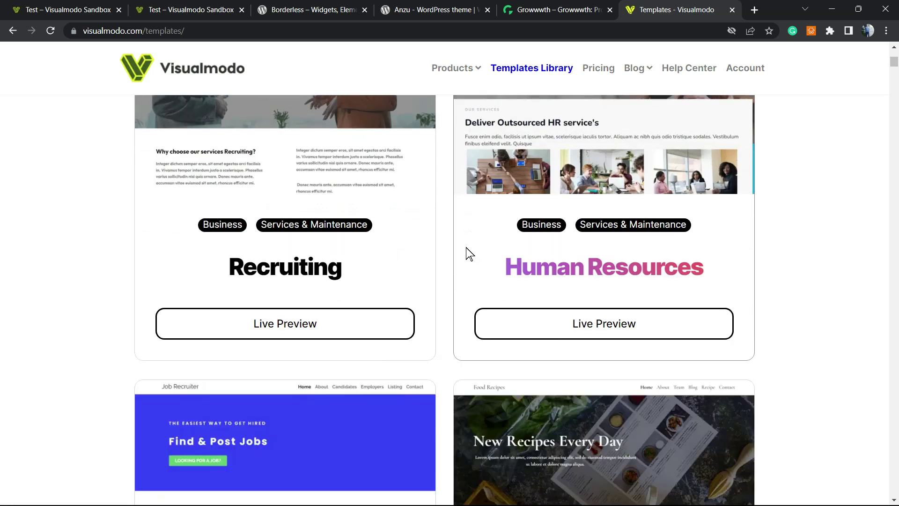
scroll(468, 253, "down", 9)
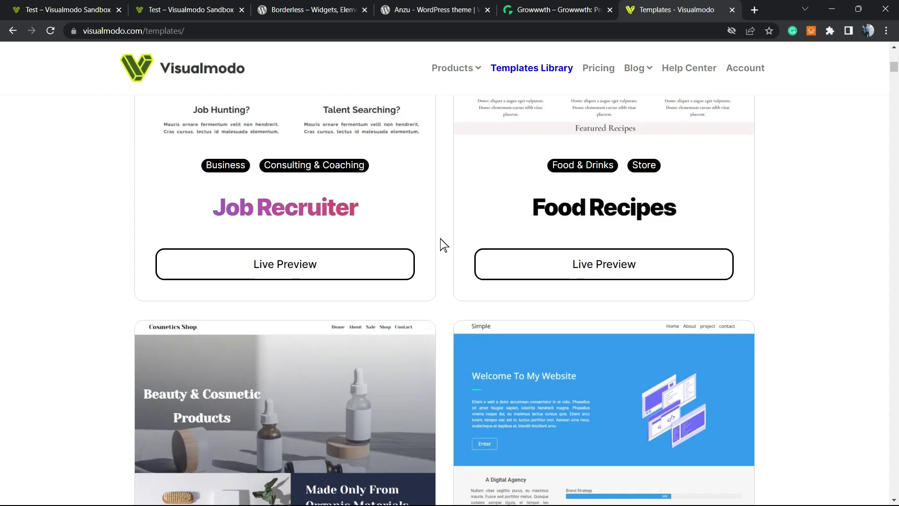
scroll(440, 246, "down", 18)
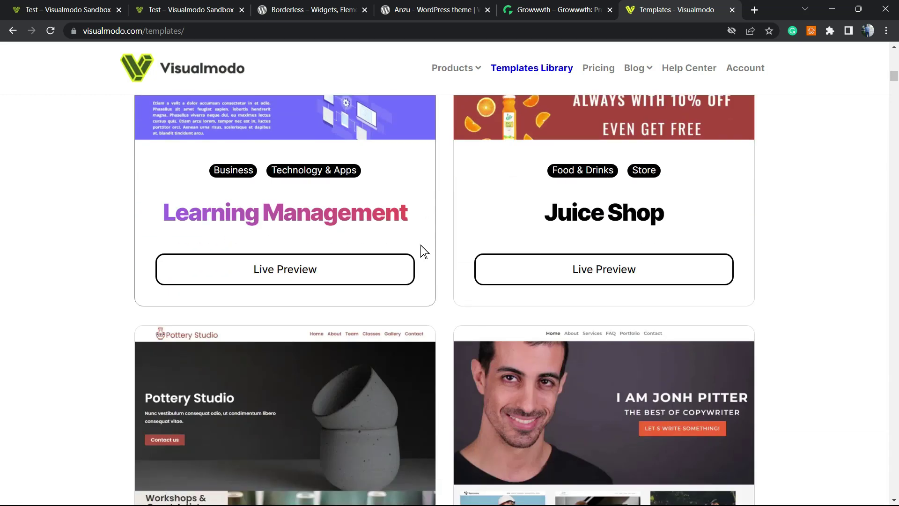
scroll(425, 252, "down", 10)
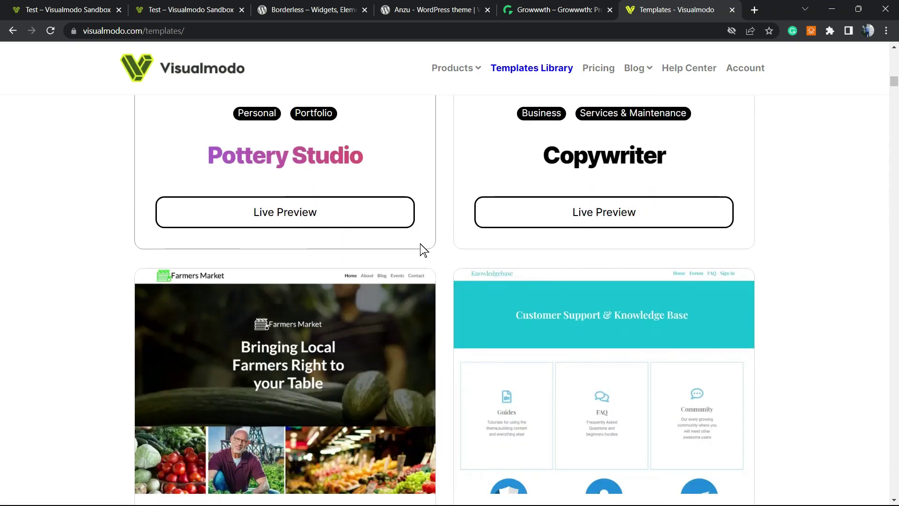
scroll(420, 249, "down", 20)
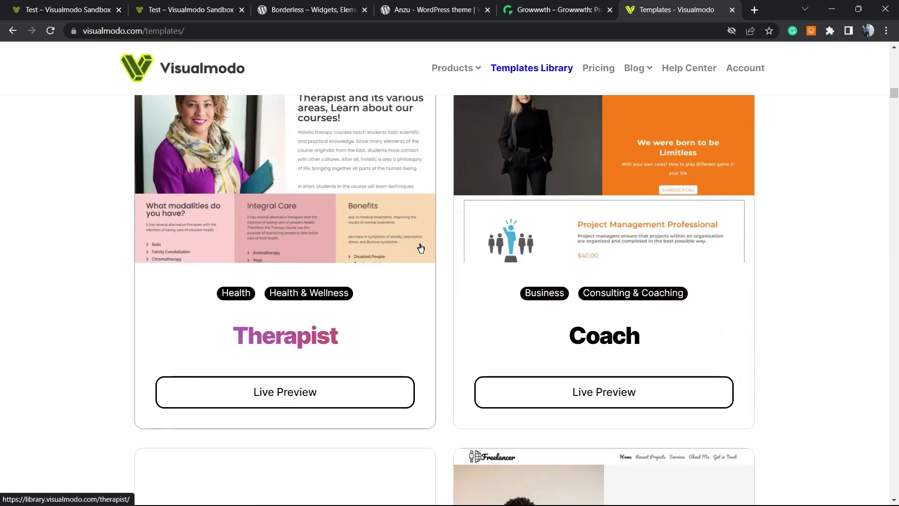
scroll(421, 249, "down", 10)
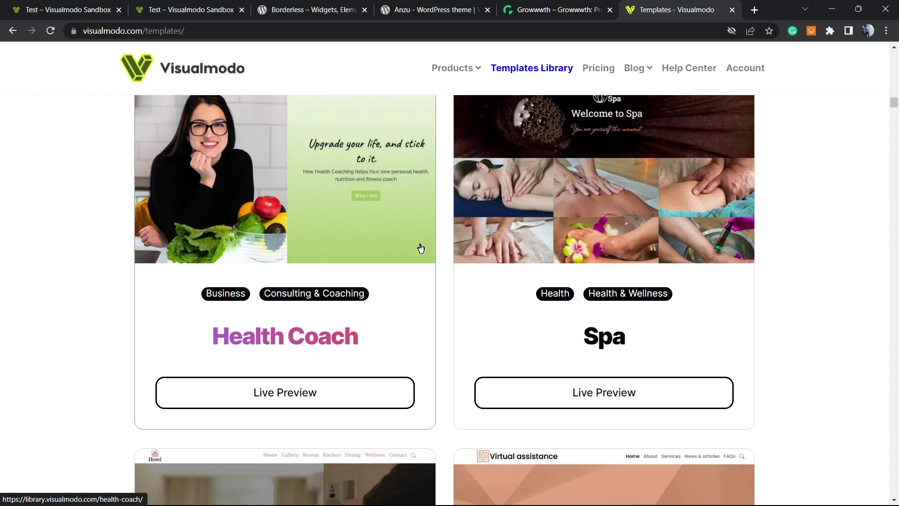
scroll(421, 248, "down", 15)
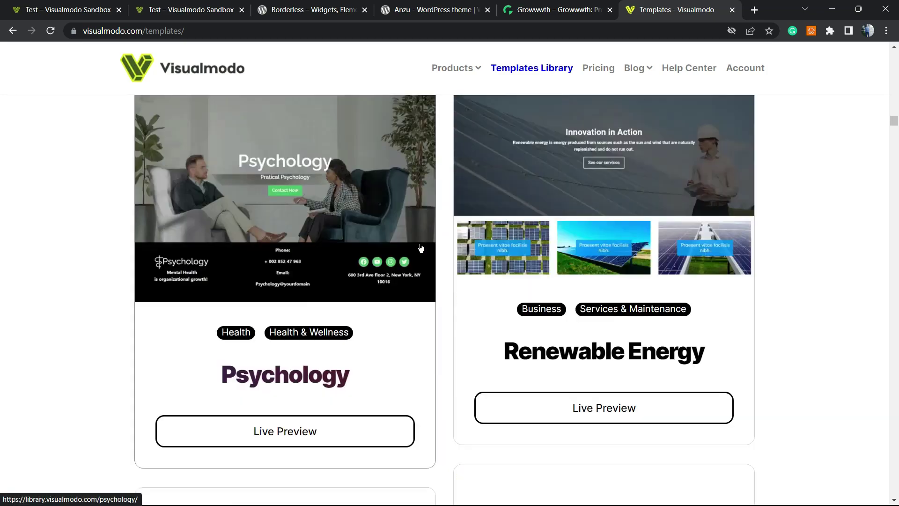
scroll(421, 248, "down", 20)
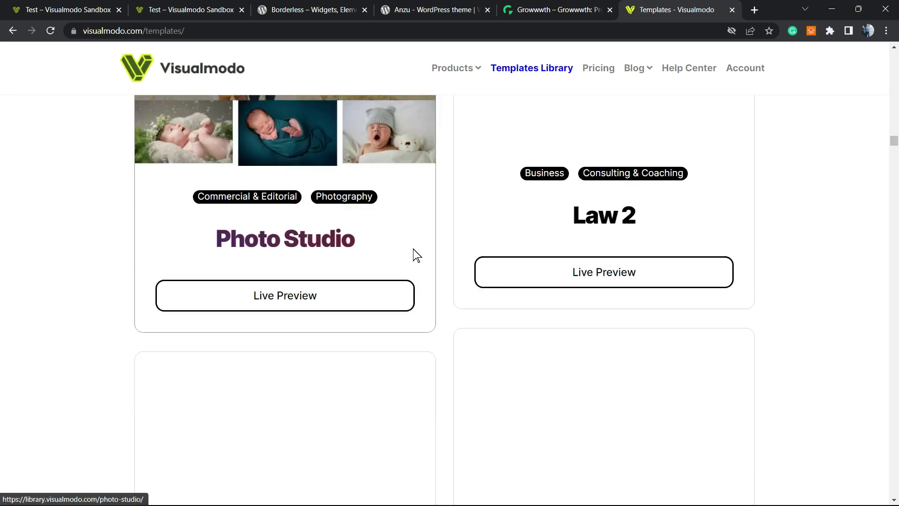
scroll(412, 250, "down", 18)
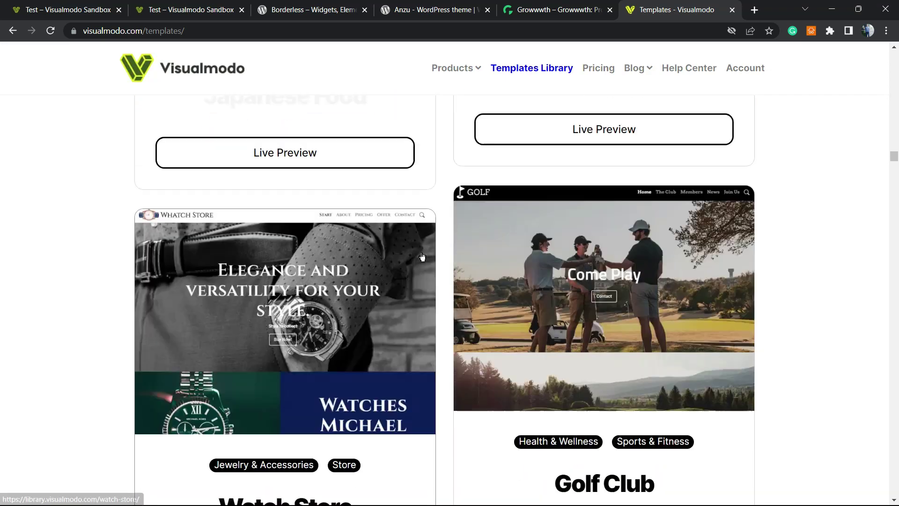
scroll(422, 257, "down", 20)
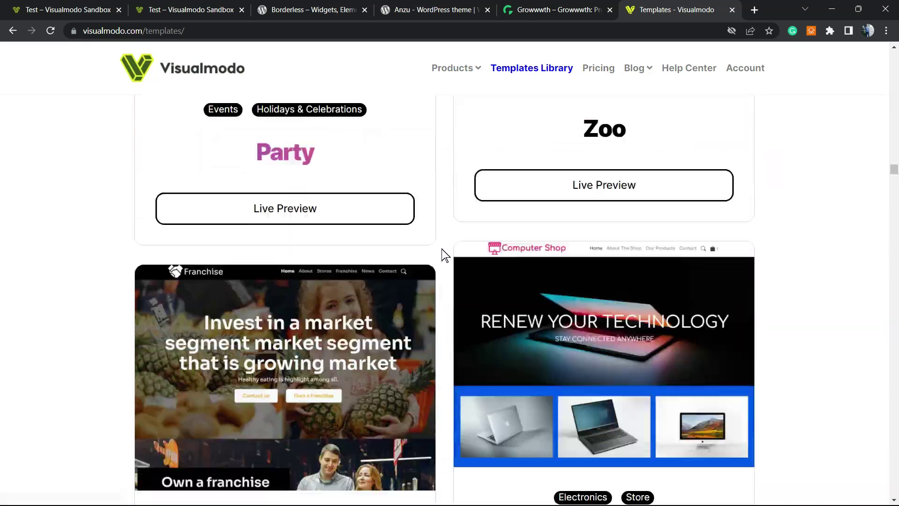
scroll(445, 256, "down", 20)
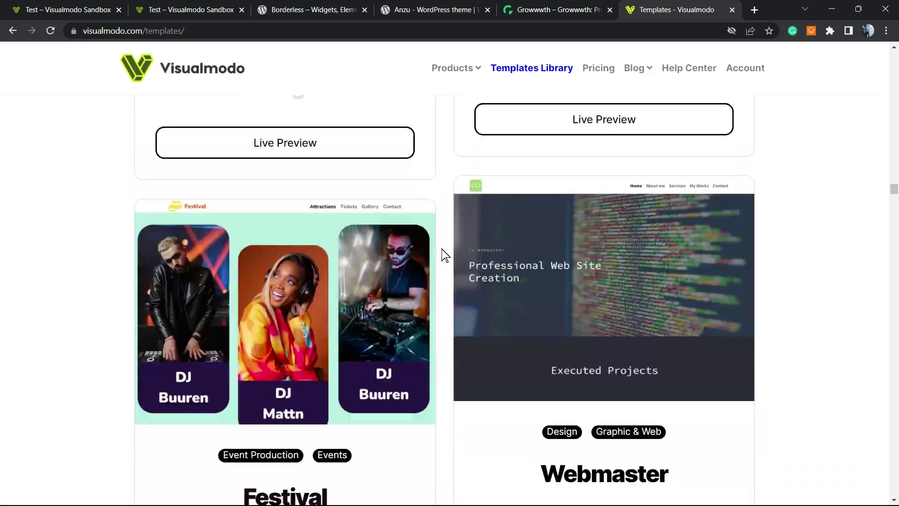